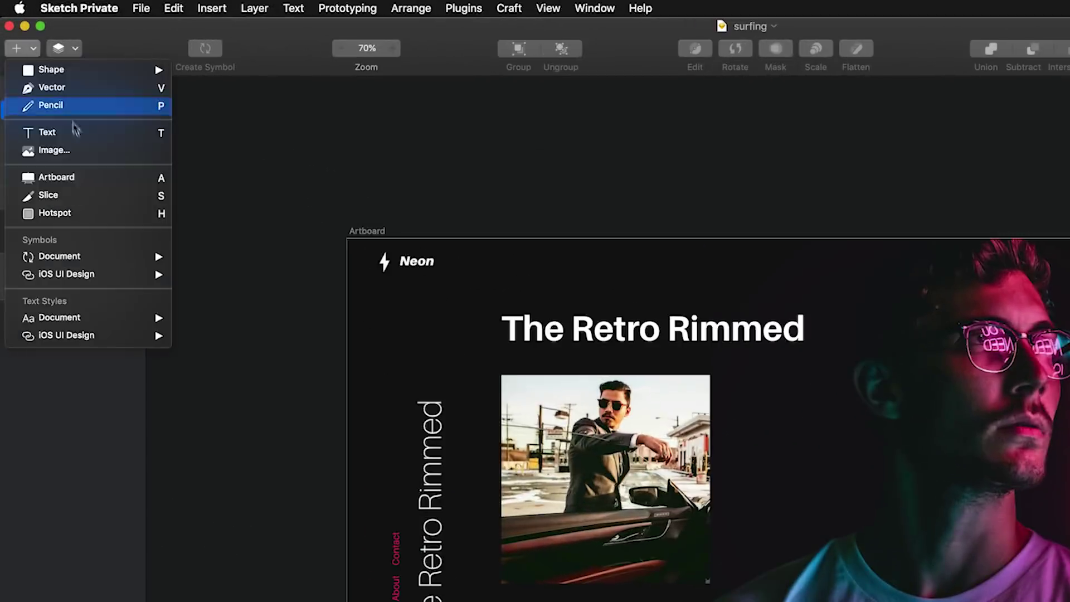
Browse the Insert and Data toolbar menus.
left_click(17, 48)
left_click(16, 47)
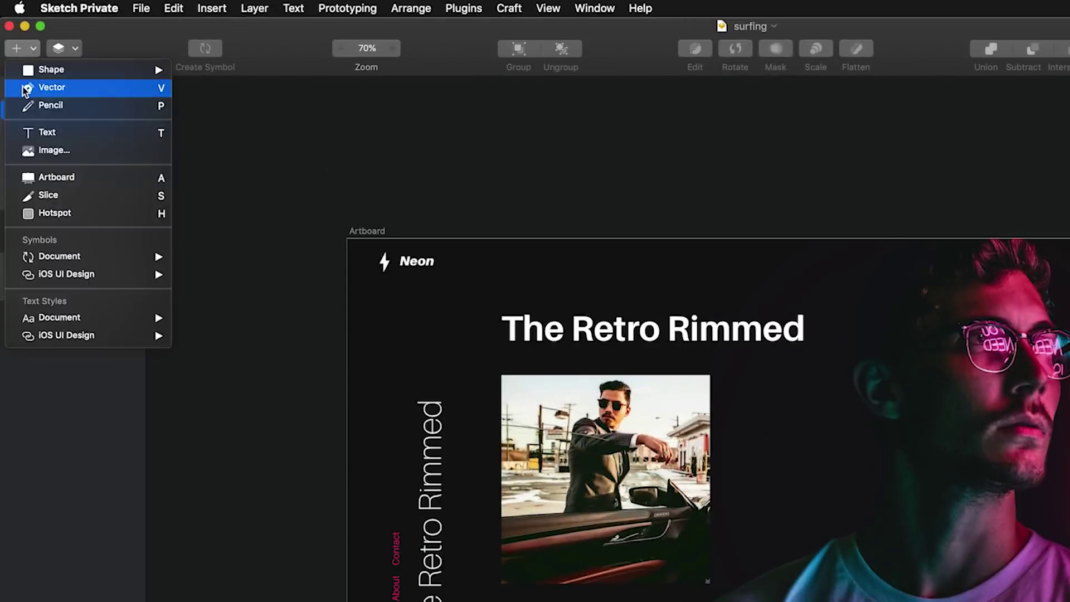
left_click(454, 117)
left_click(77, 50)
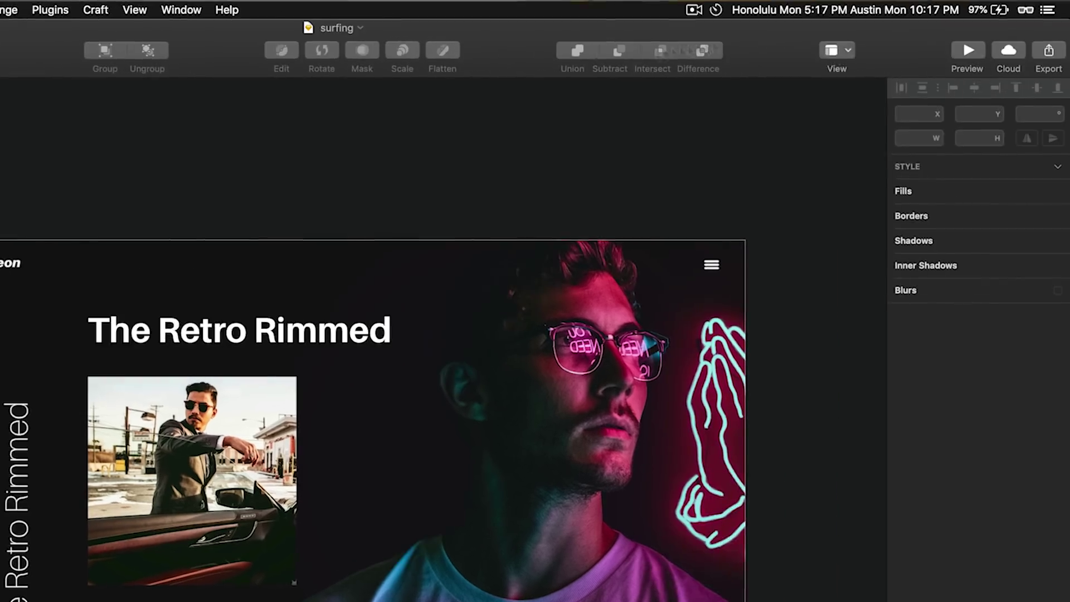
Look through the View menu, then select The Retro Rimmed heading to show its text settings.
left_click(837, 49)
left_click(478, 324)
left_click(477, 323)
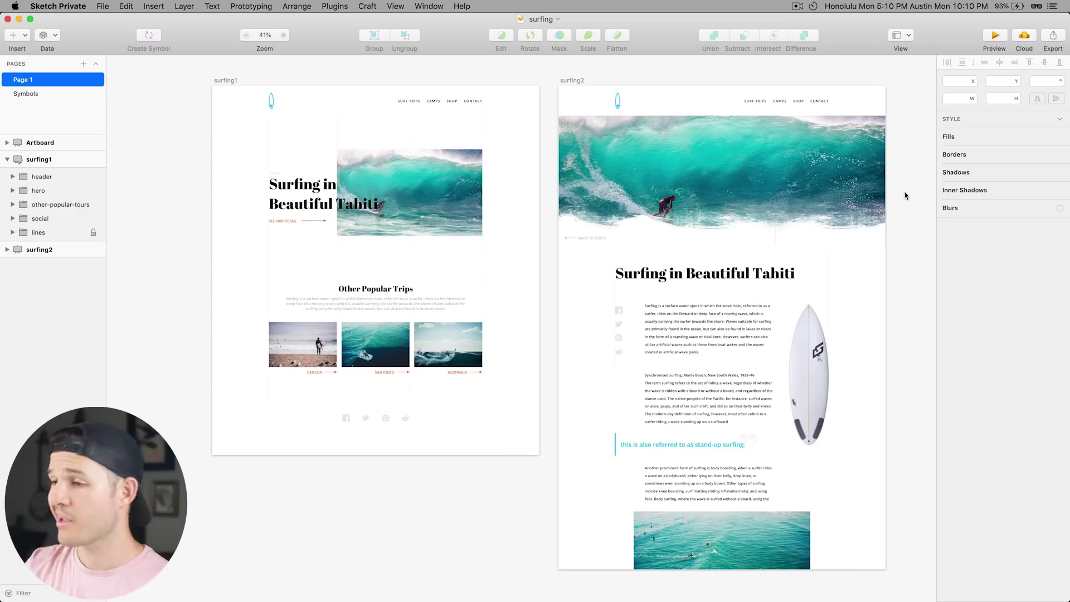
scroll(903, 192, "down", 1)
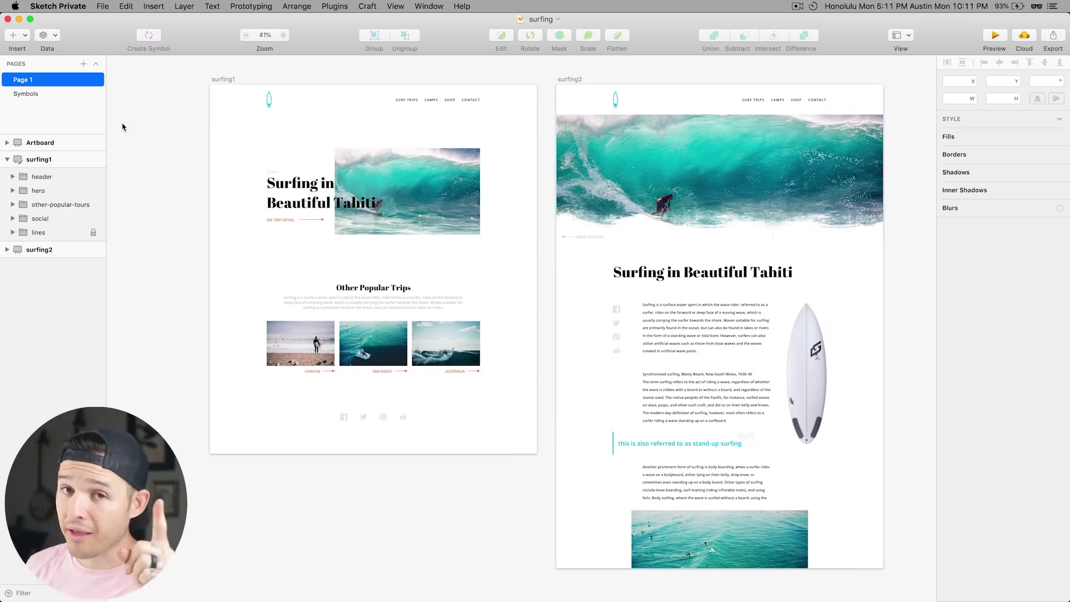
left_click(69, 5)
left_click(62, 35)
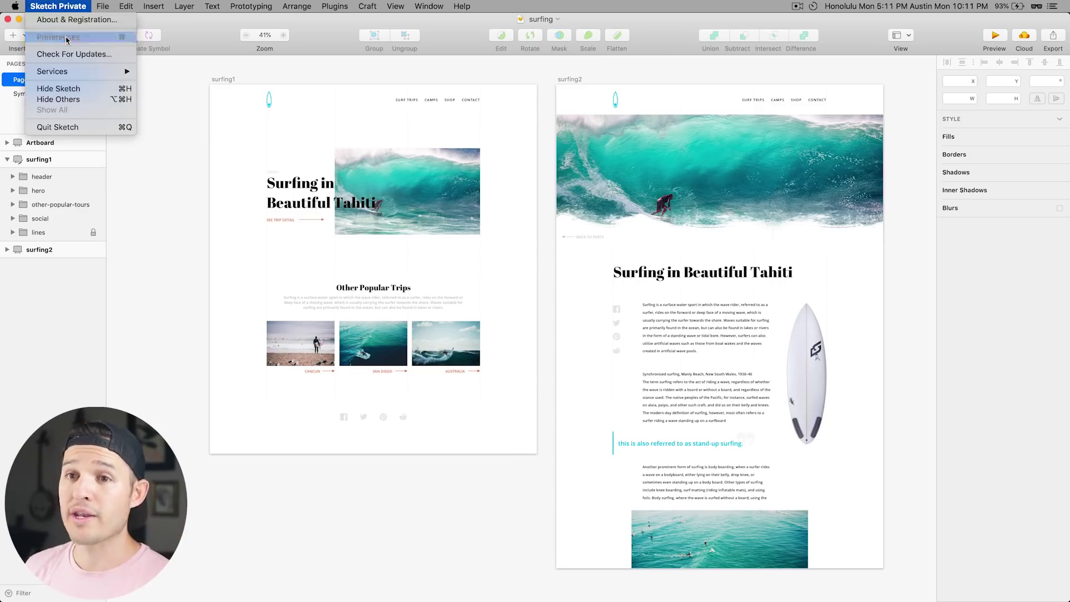
left_click_drag(493, 186, 542, 177)
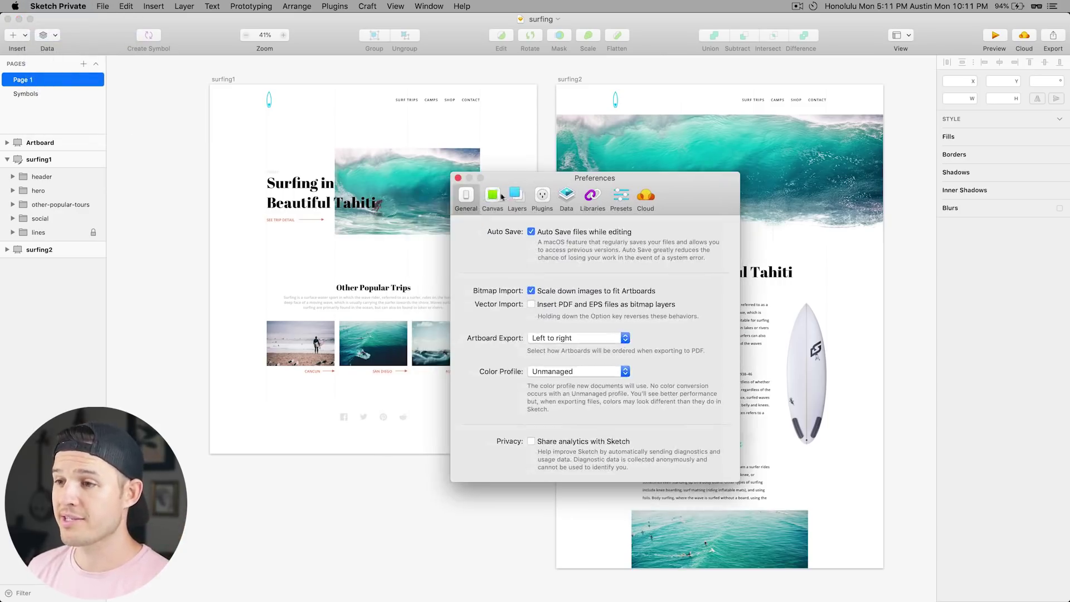
left_click(501, 198)
left_click(522, 198)
left_click(493, 199)
left_click(467, 198)
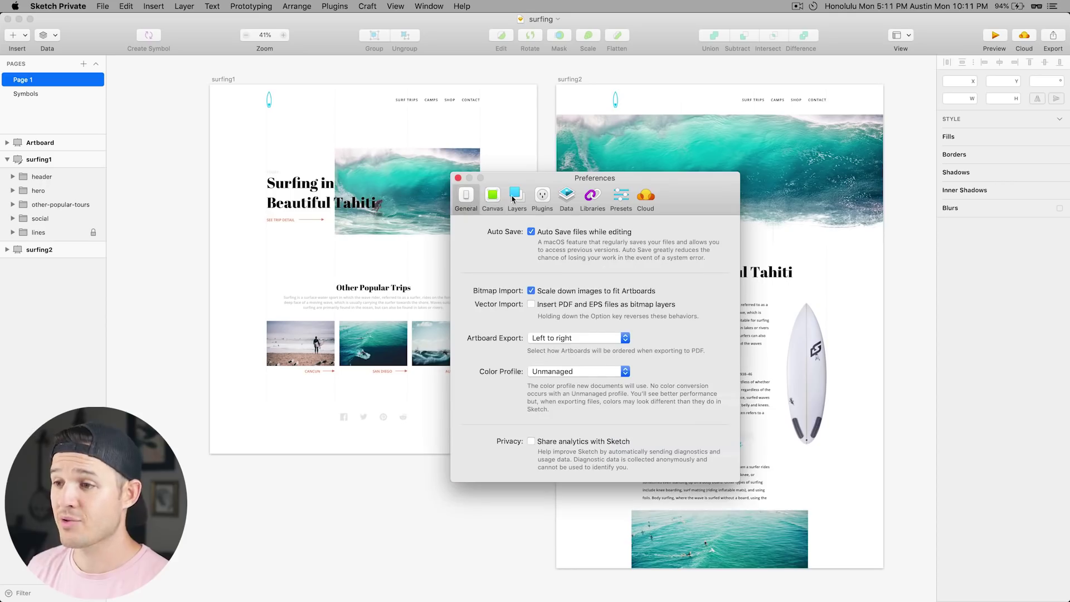
left_click(458, 178)
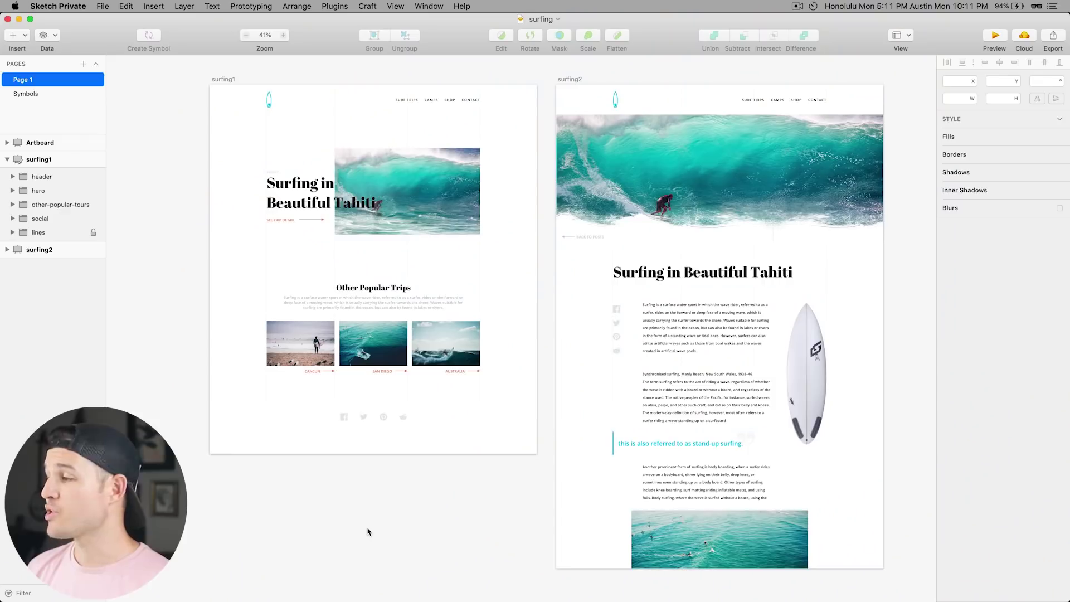
Launch System Preferences by searching 'sys' in the app launcher.
key("alt+space")
type("sys")
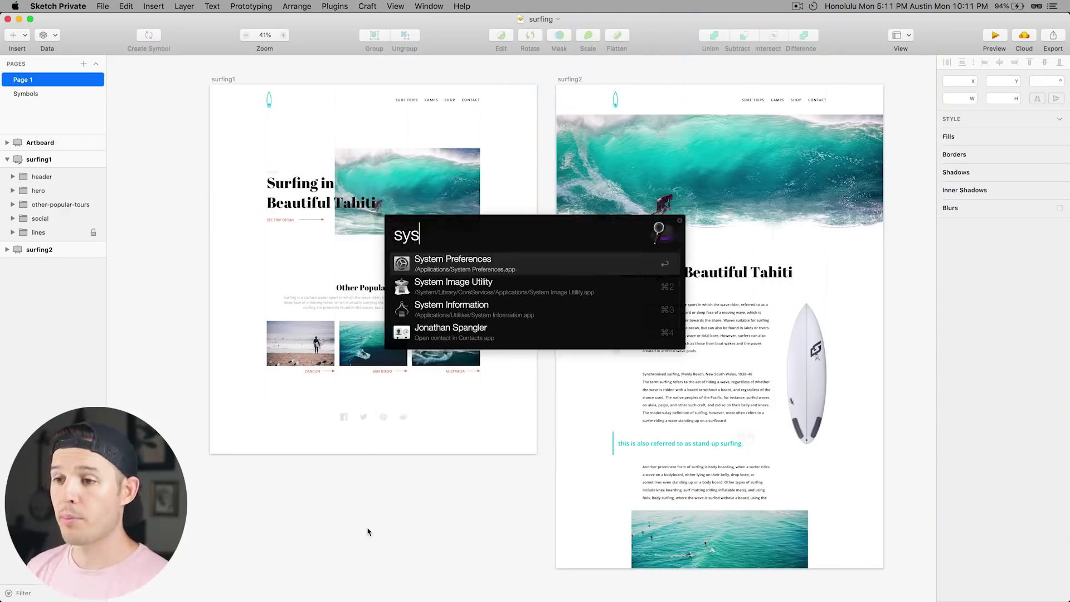
key("Return")
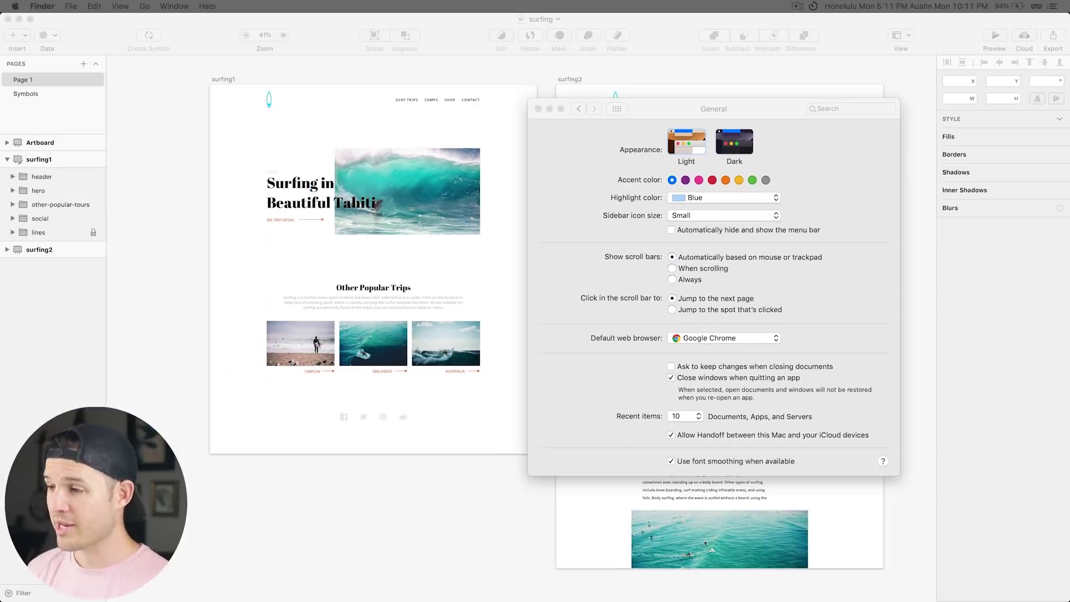
Open a new Finder window, arrange it beside System Preferences, and pick the Dark appearance.
key("super+n")
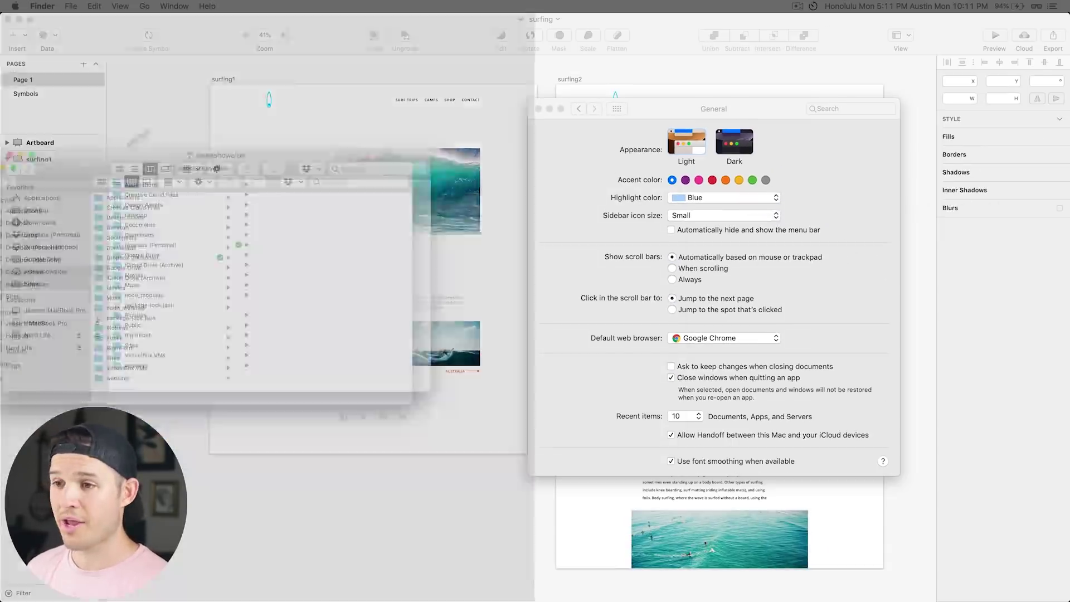
left_click_drag(363, 81, 377, 265)
left_click_drag(656, 112, 746, 126)
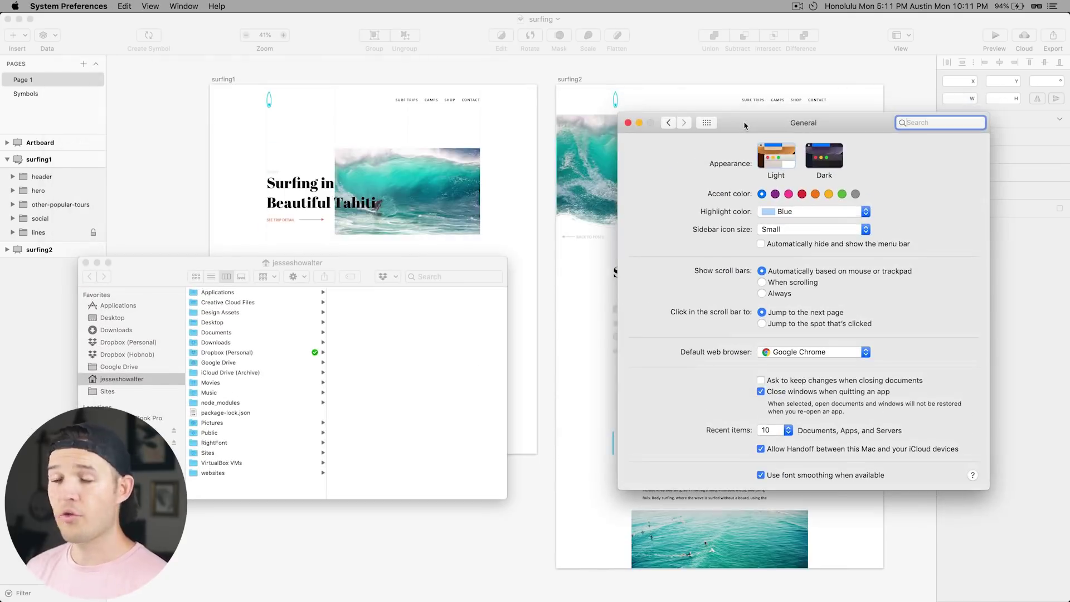
left_click(827, 159)
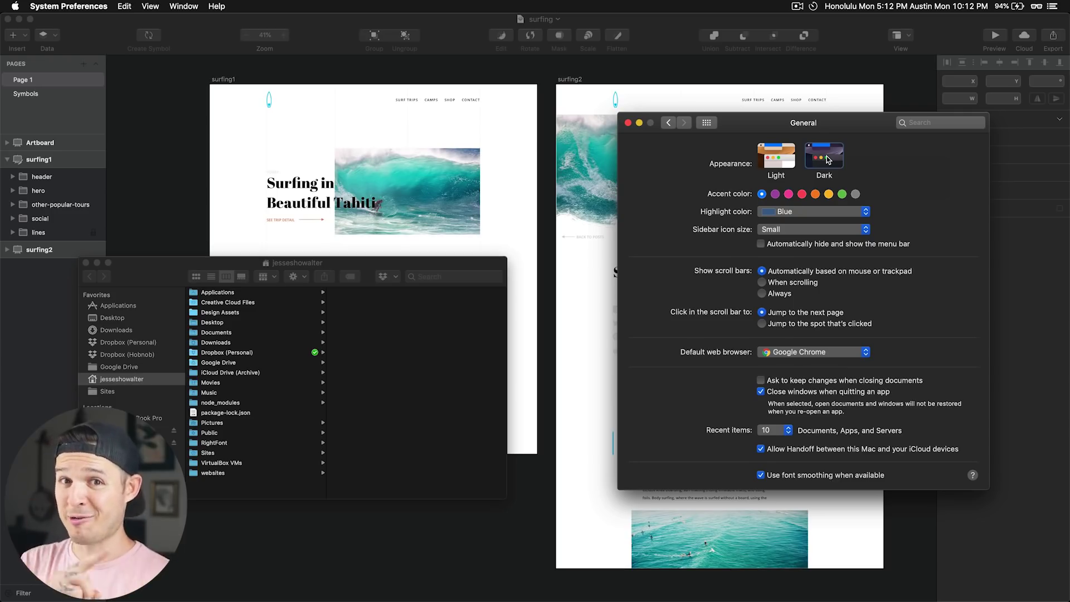
Toggle macOS to the Light appearance and back to Dark.
left_click(764, 164)
left_click(829, 162)
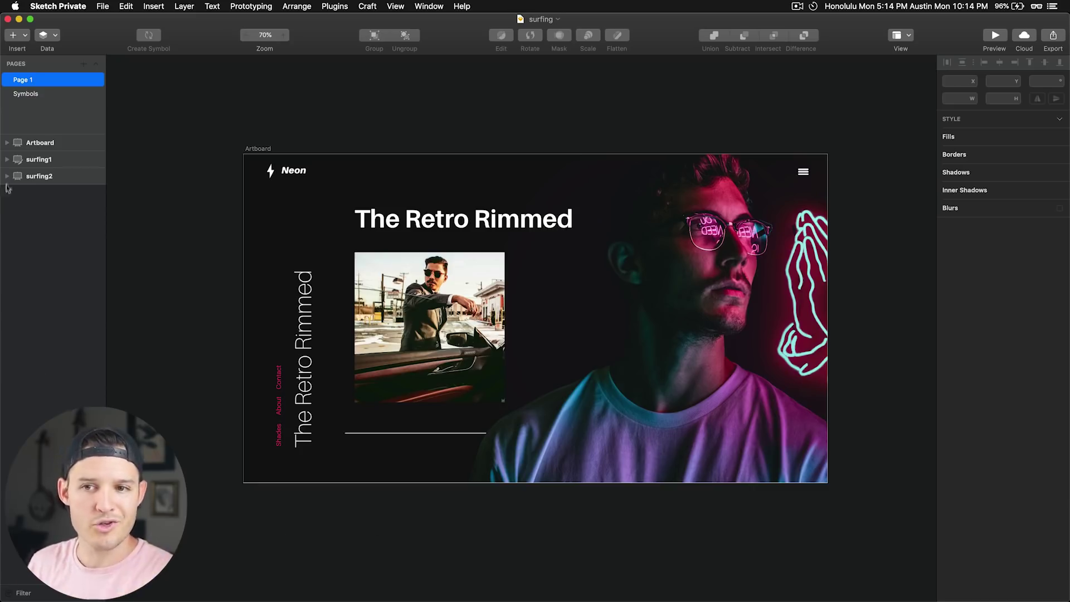
Expand the Artboard group's layers and visit the Symbols page before returning to Page 1.
left_click(7, 143)
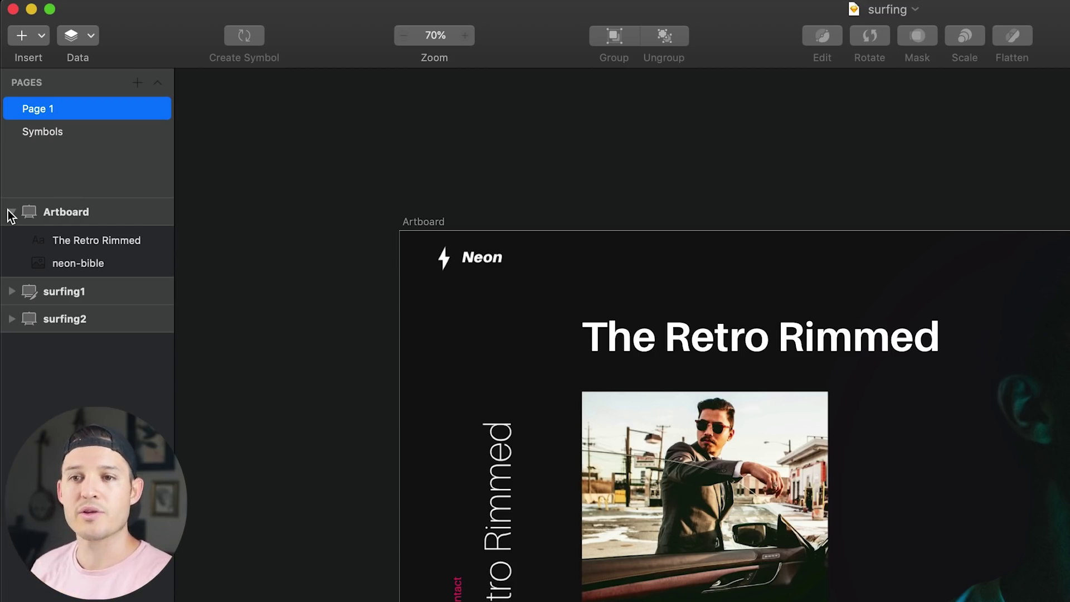
left_click(58, 131)
left_click(57, 108)
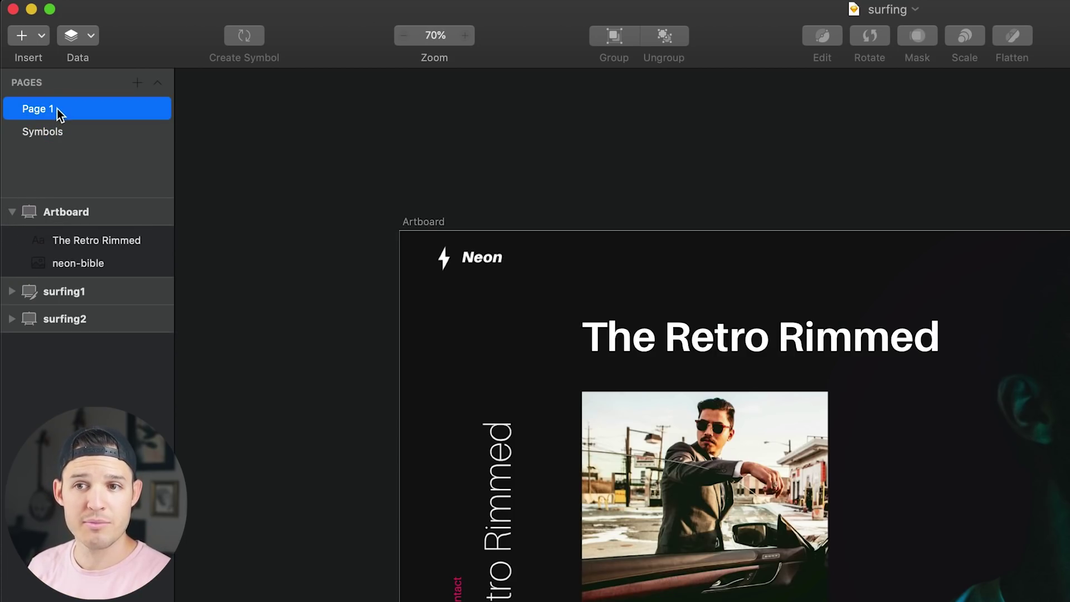
Select The Retro Rimmed text layer, briefly selecting the whole Artboard in between.
left_click(98, 240)
left_click(84, 212)
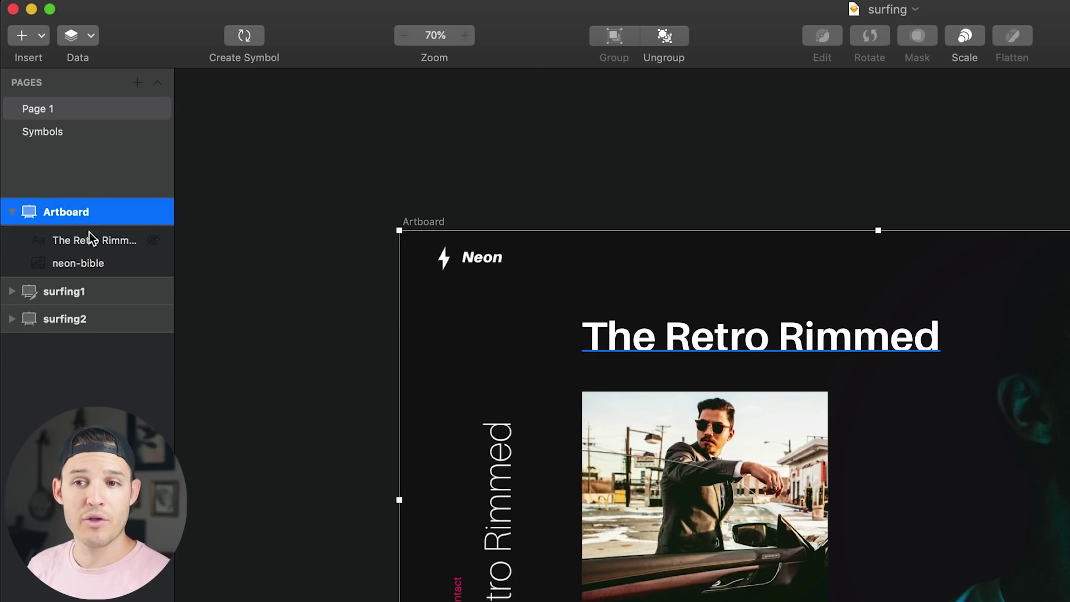
left_click(91, 243)
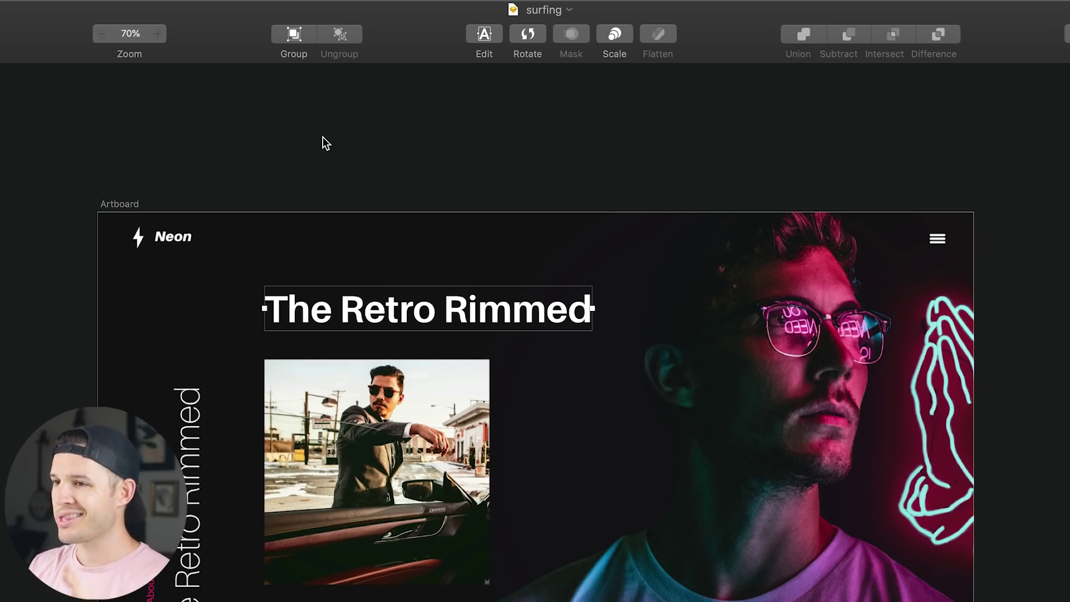
Deselect and reselect The Retro Rimmed heading on the canvas, ending with it selected.
scroll(413, 170, "up", 2)
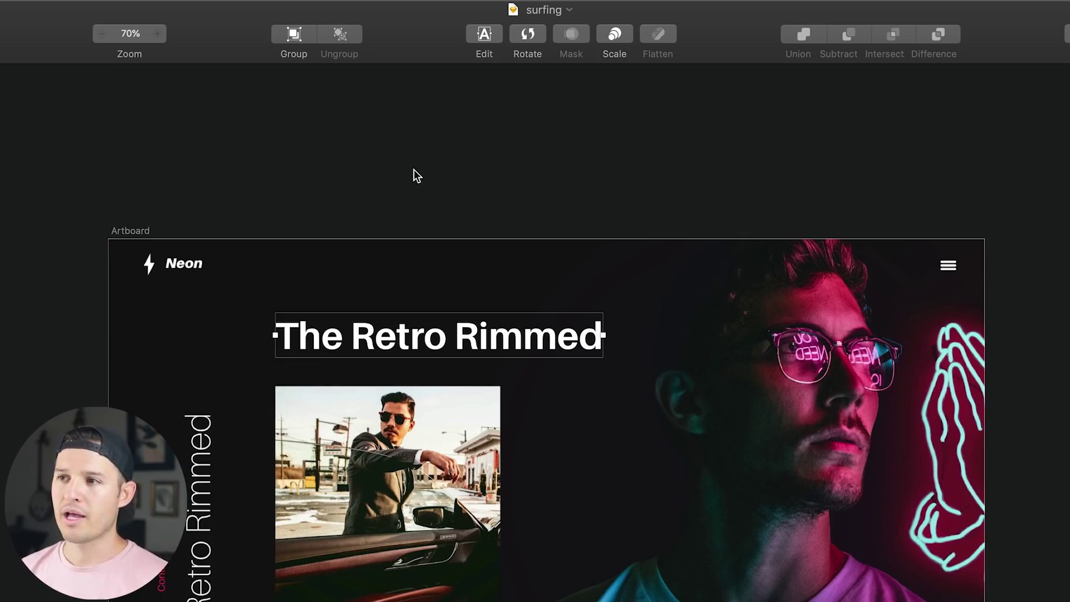
left_click(441, 170)
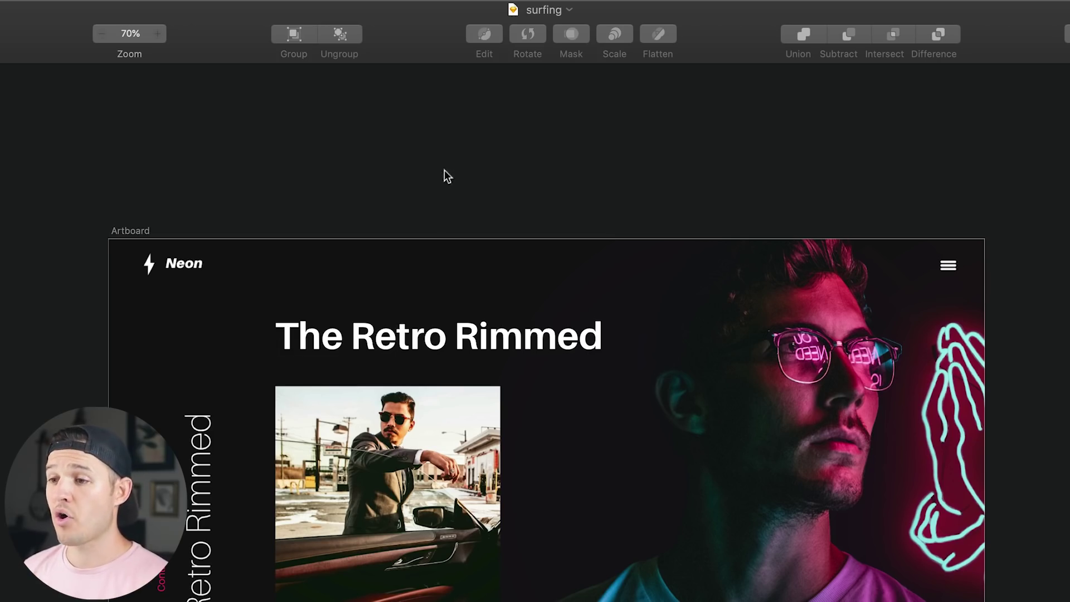
left_click(467, 349)
left_click(480, 179)
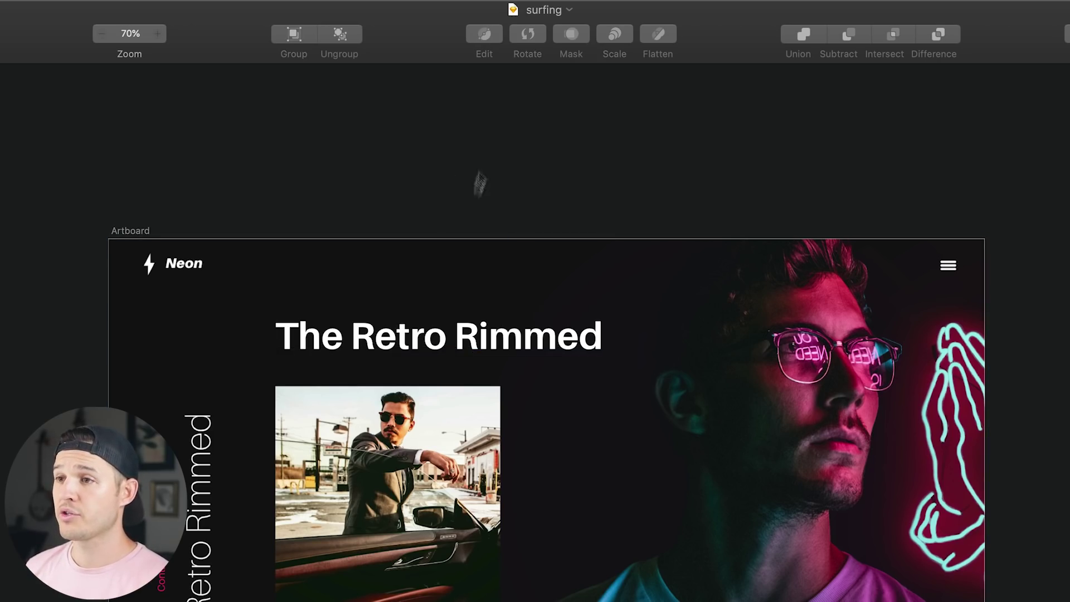
left_click(446, 332)
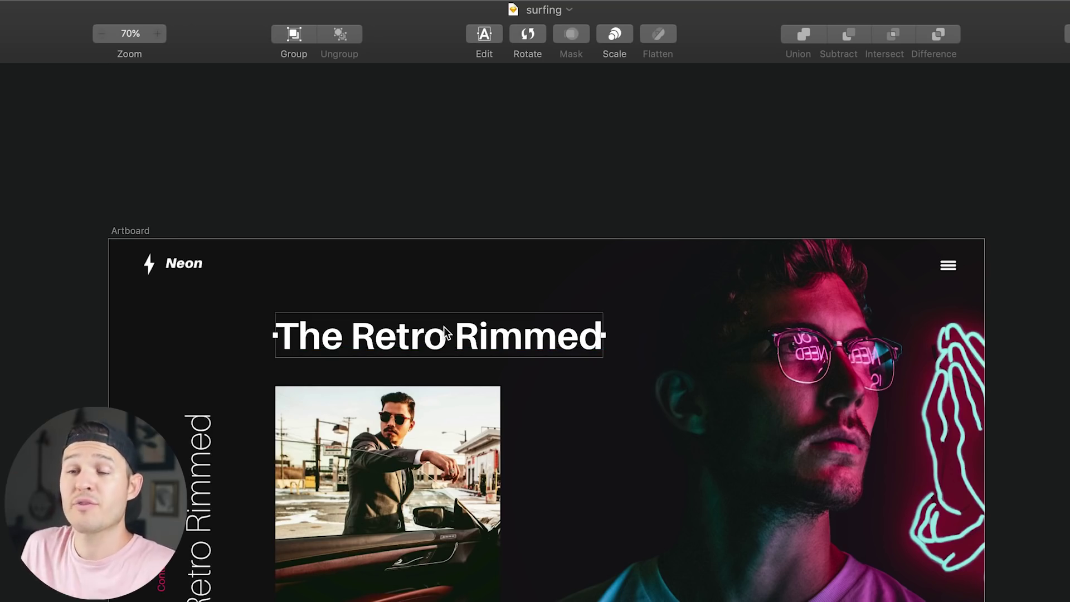
left_click(421, 139)
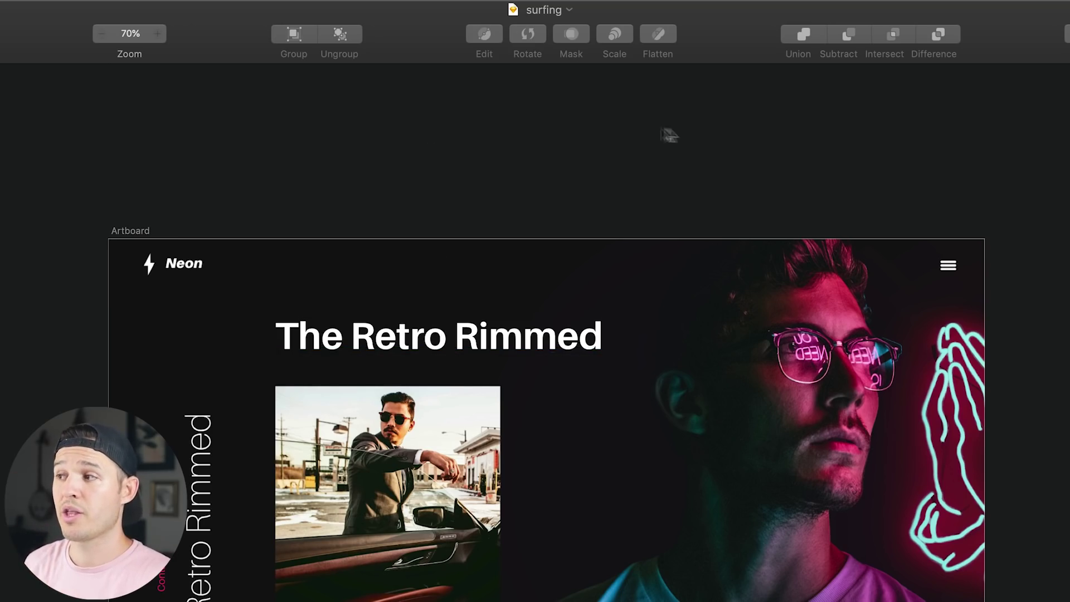
left_click(485, 328)
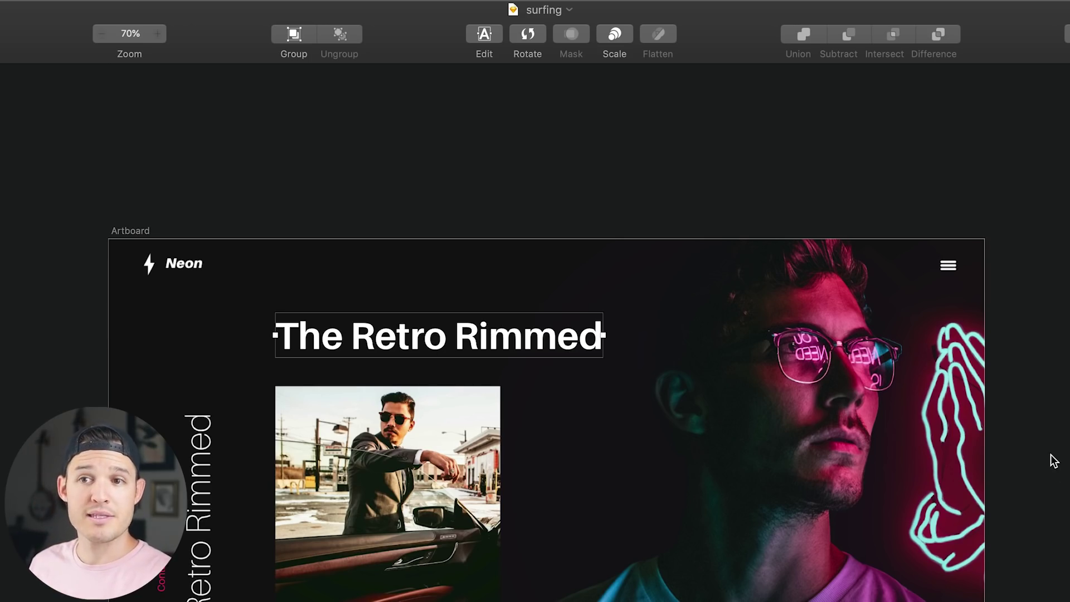
left_click(19, 36)
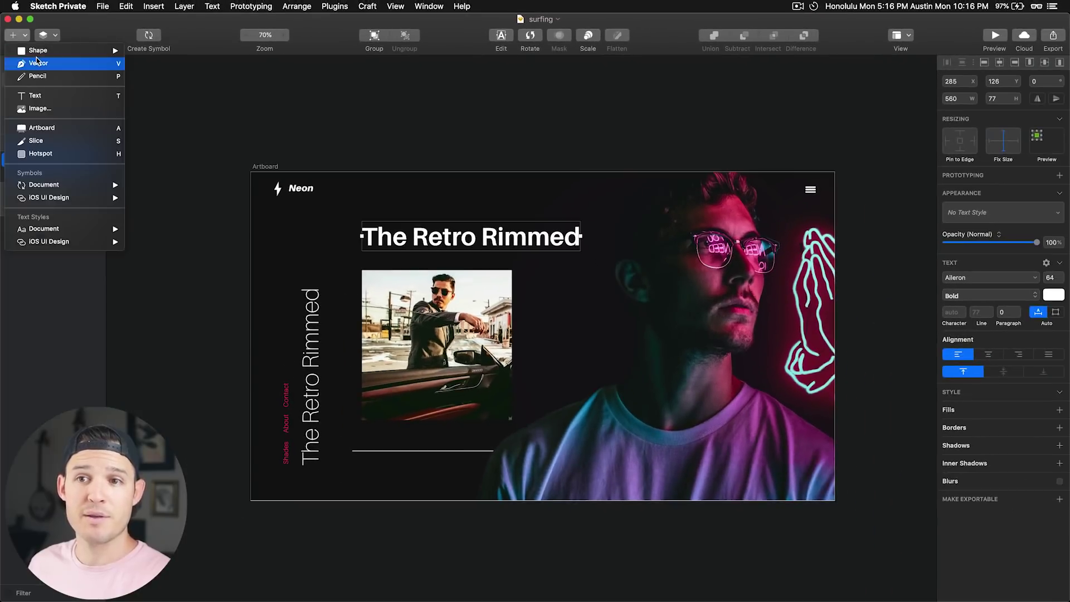
mouse_move(41, 55)
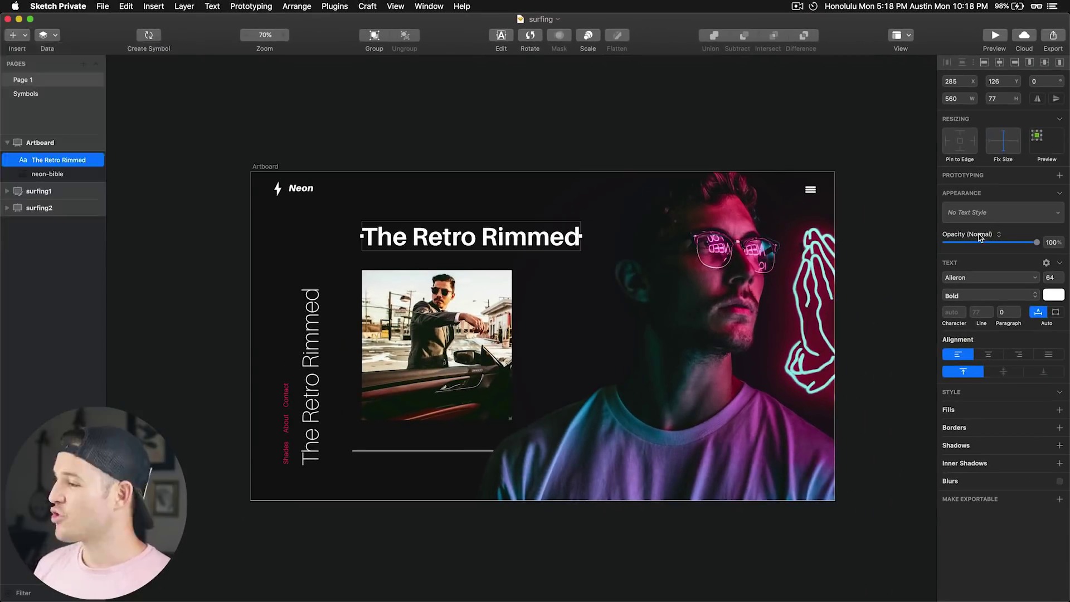
left_click(970, 234)
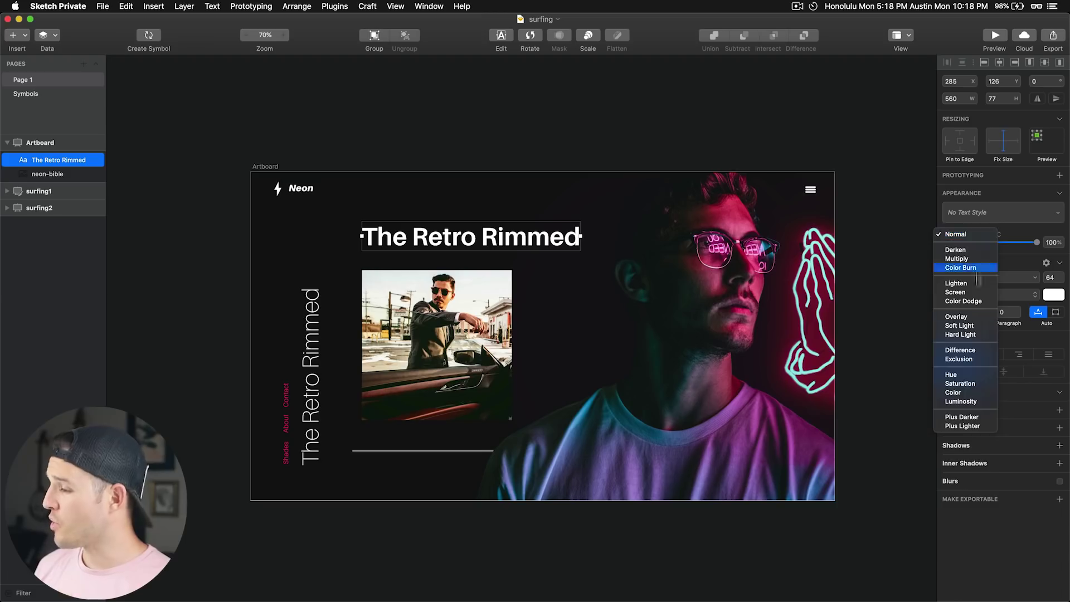
left_click(1016, 264)
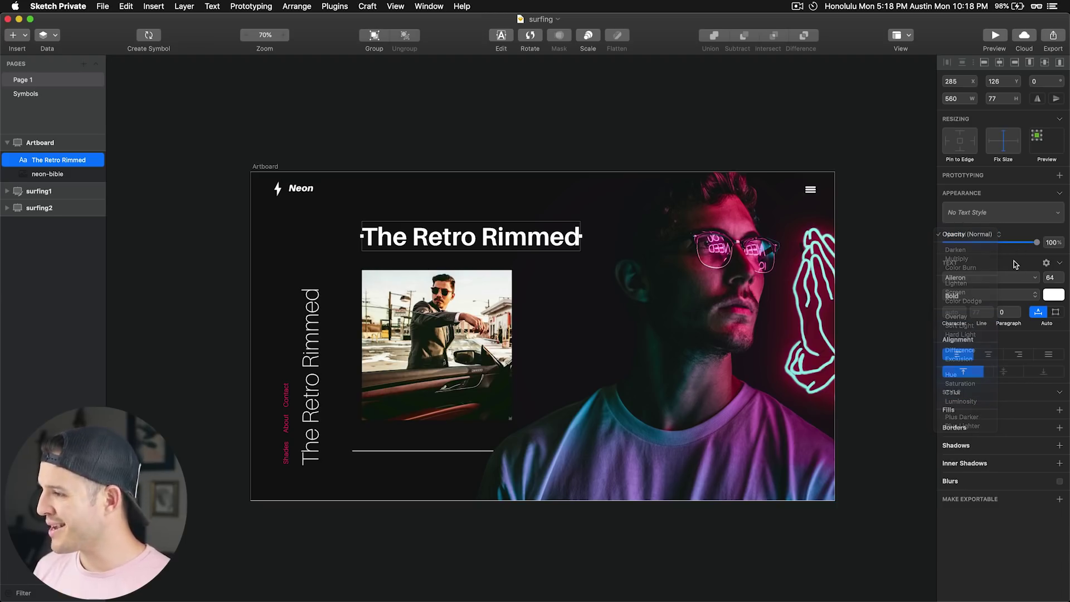
left_click(1008, 278)
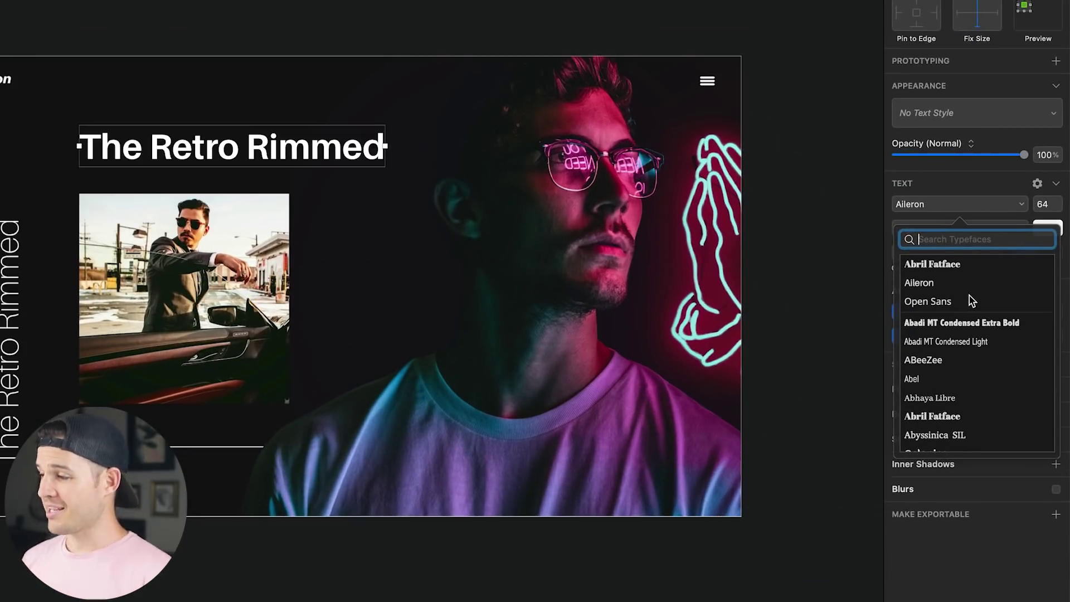
scroll(991, 362, "down", 5)
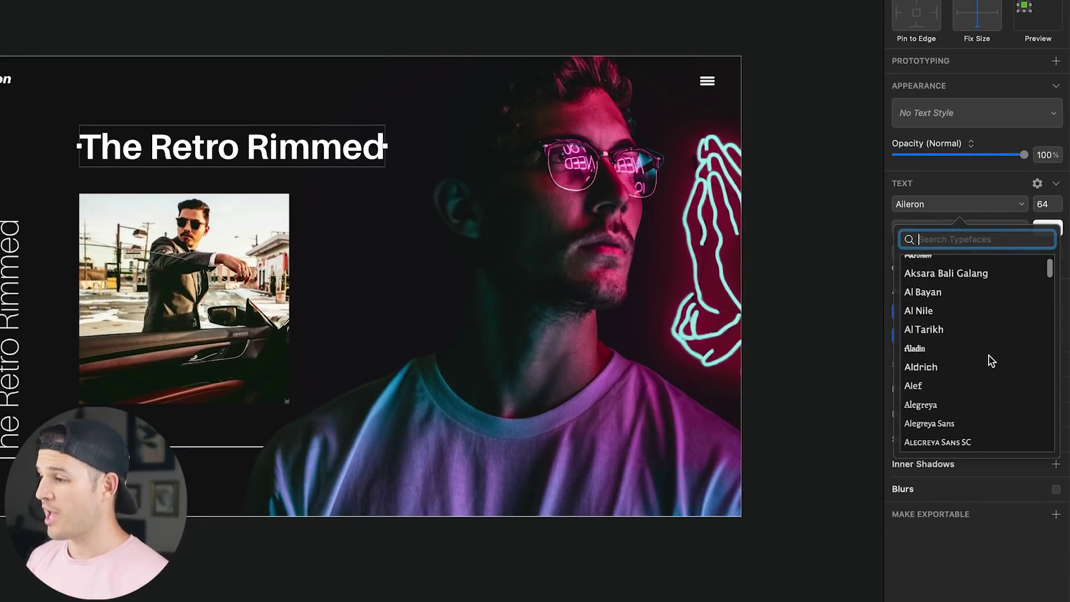
scroll(991, 361, "down", 5)
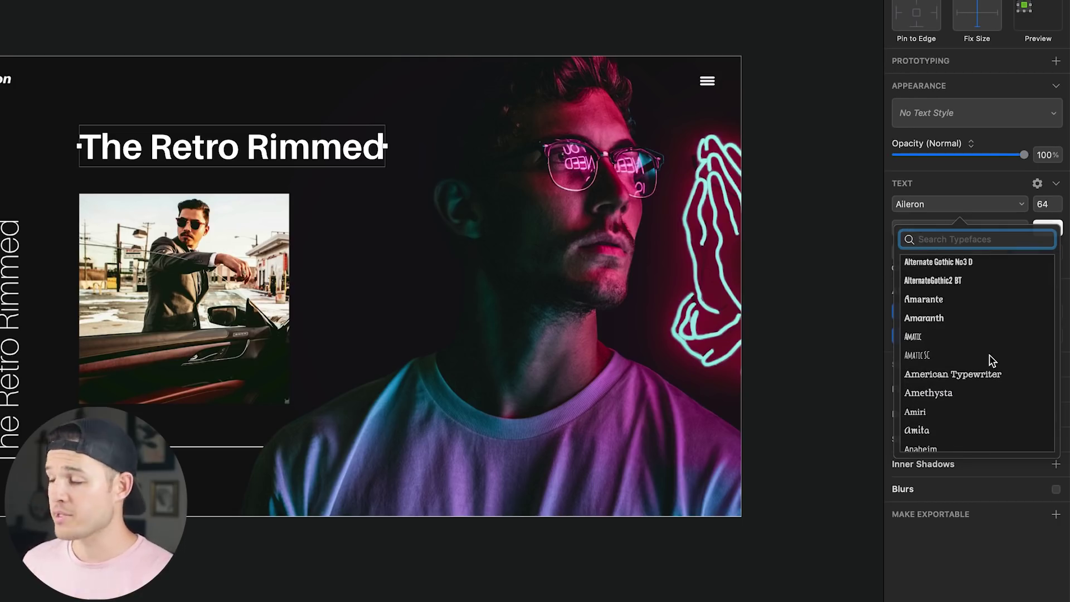
scroll(991, 361, "down", 10)
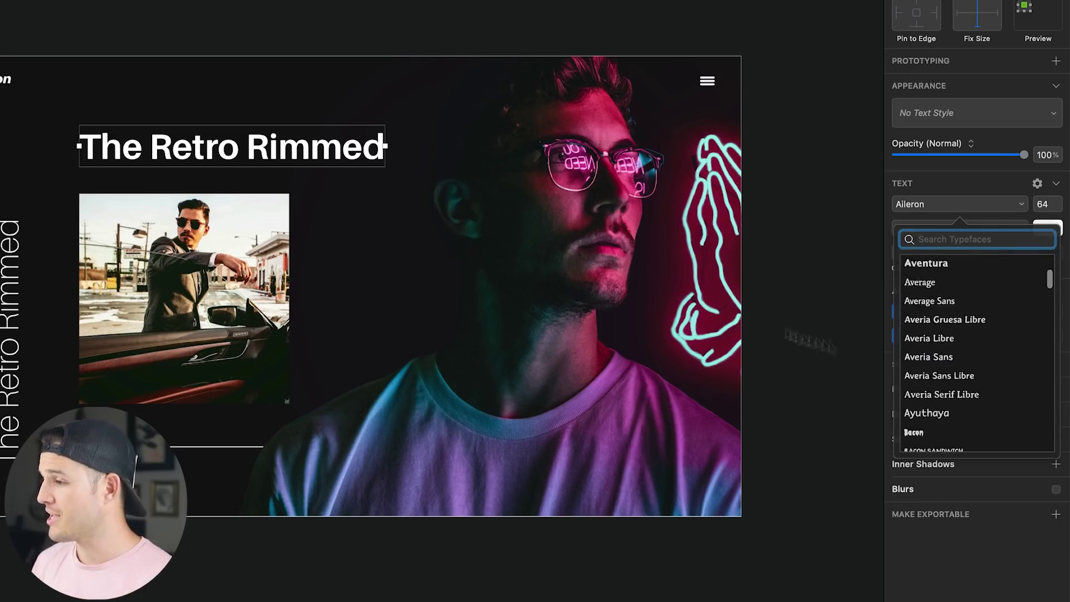
left_click(817, 287)
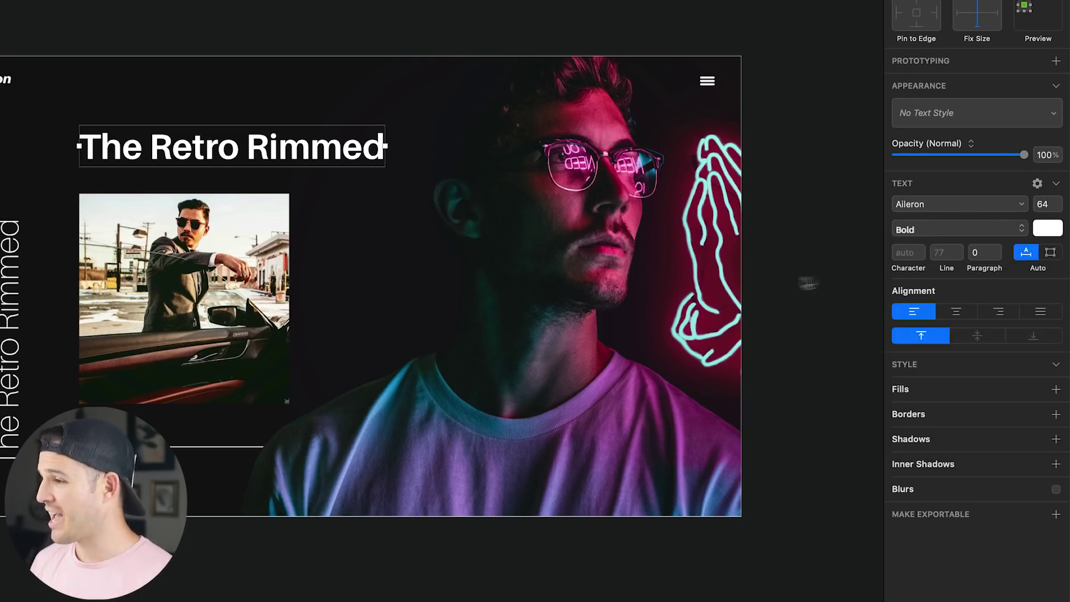
left_click(923, 229)
left_click(926, 230)
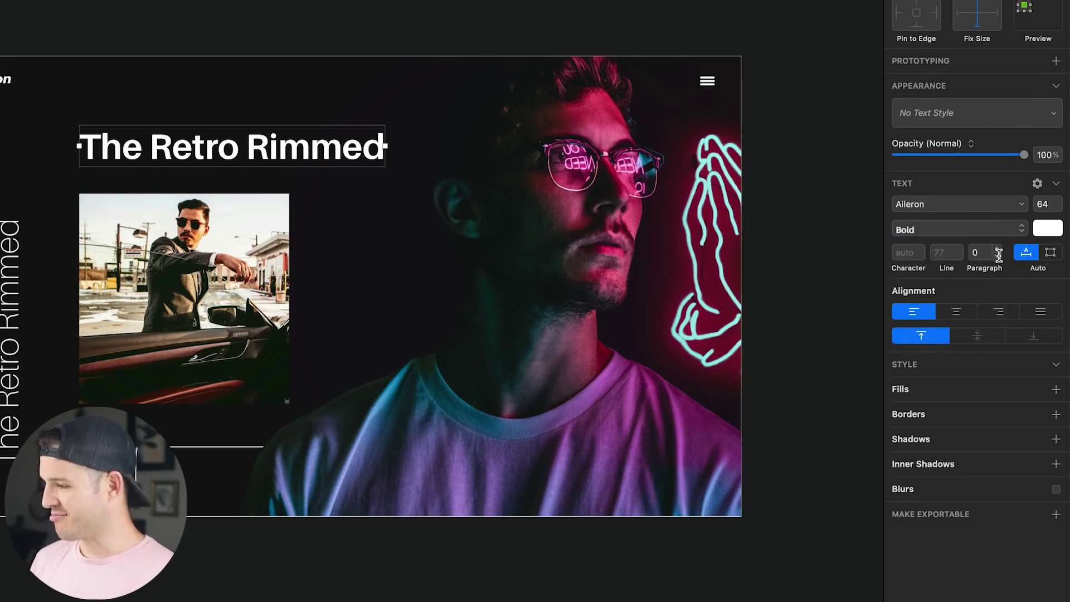
left_click(1056, 389)
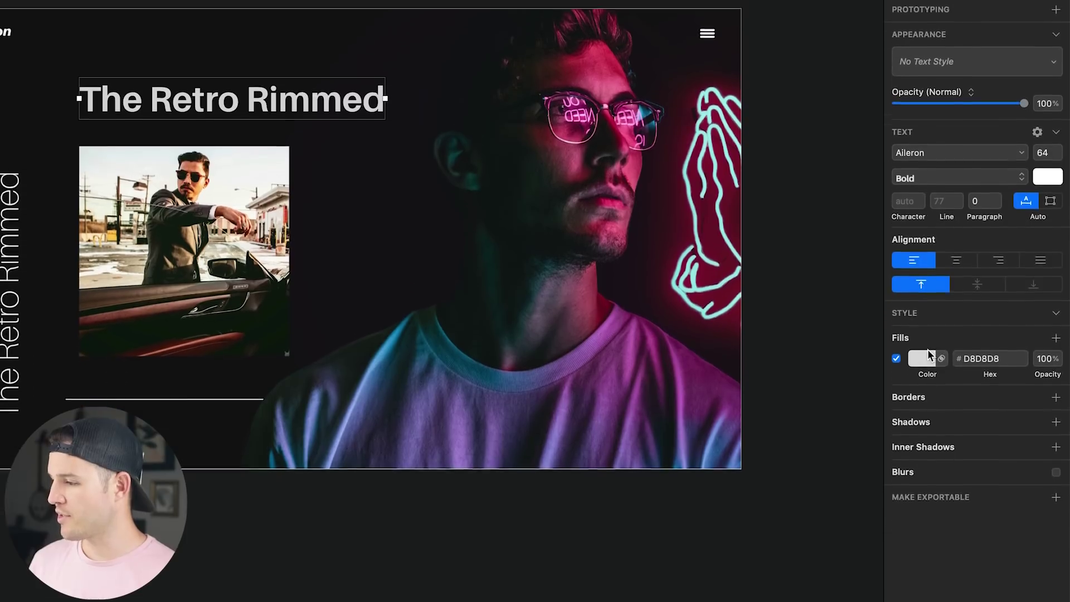
Bring up the colour picker for the heading's new D8D8D8 fill.
left_click(925, 404)
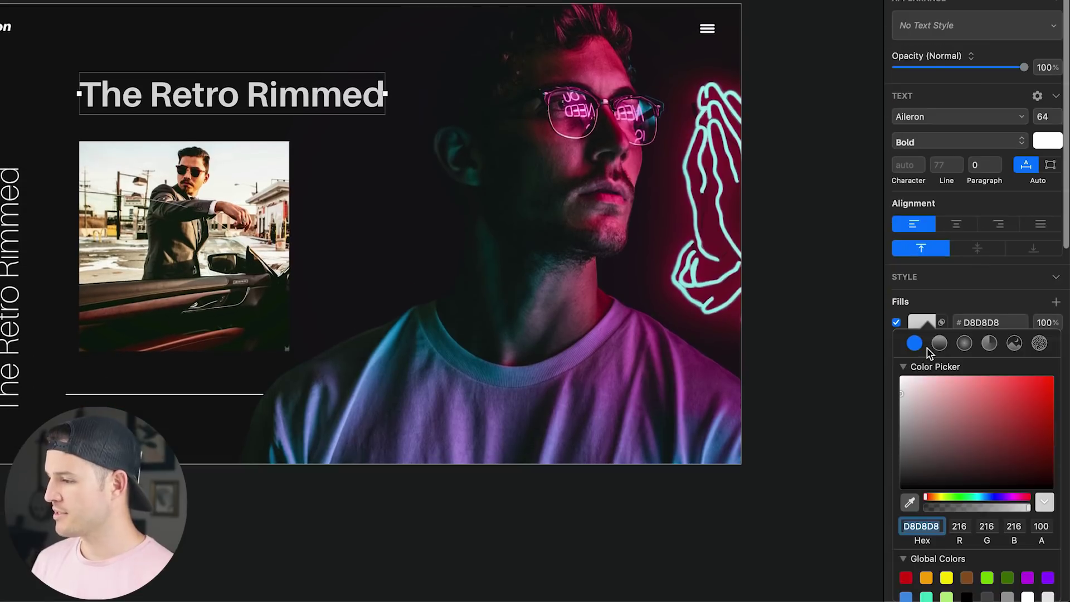
scroll(968, 478, "down", 5)
scroll(991, 389, "up", 2)
scroll(988, 385, "down", 2)
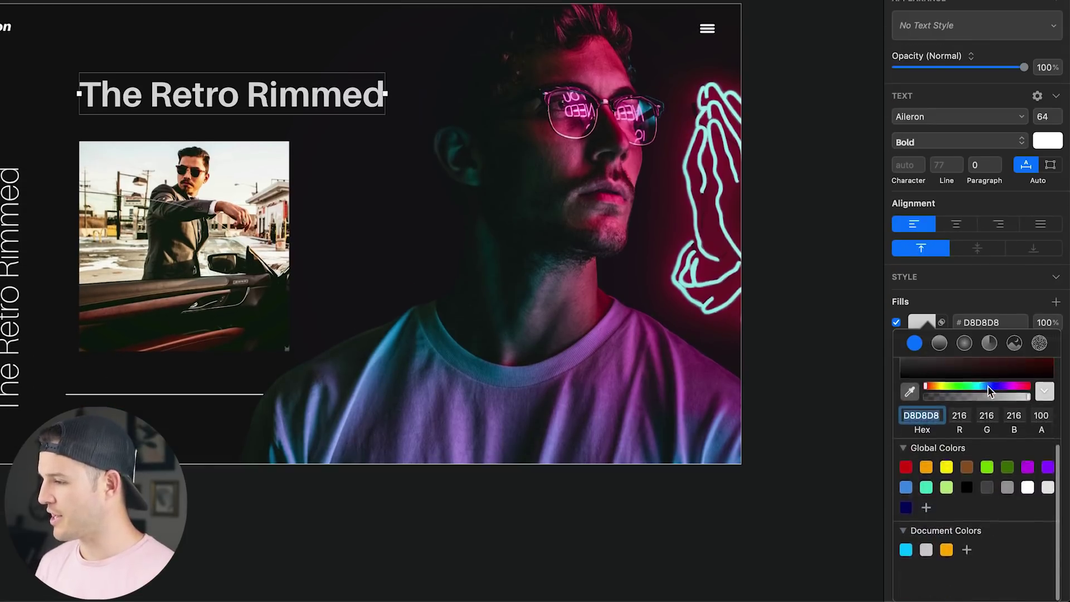
scroll(987, 386, "up", 4)
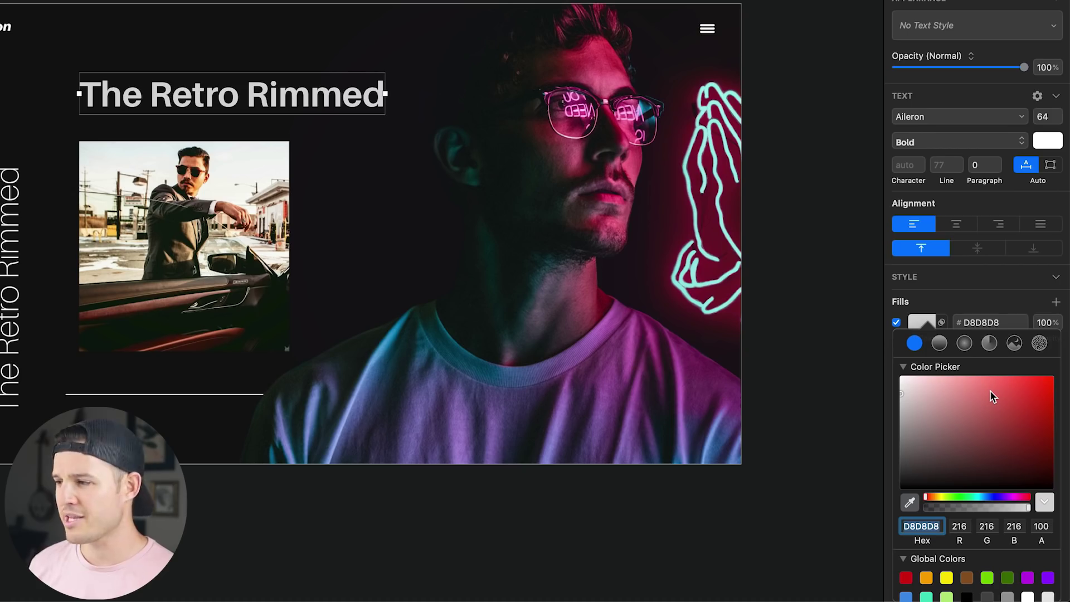
Preview Linear, Radial, Angular and Image fills, then return to solid D8D8D8 and close the picker.
left_click(940, 343)
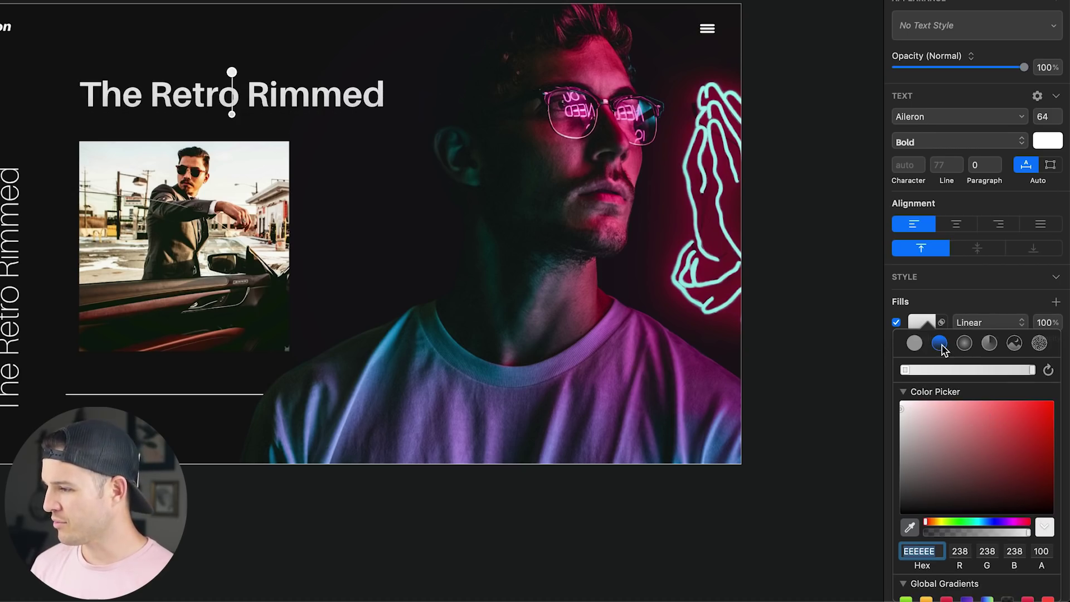
left_click(964, 343)
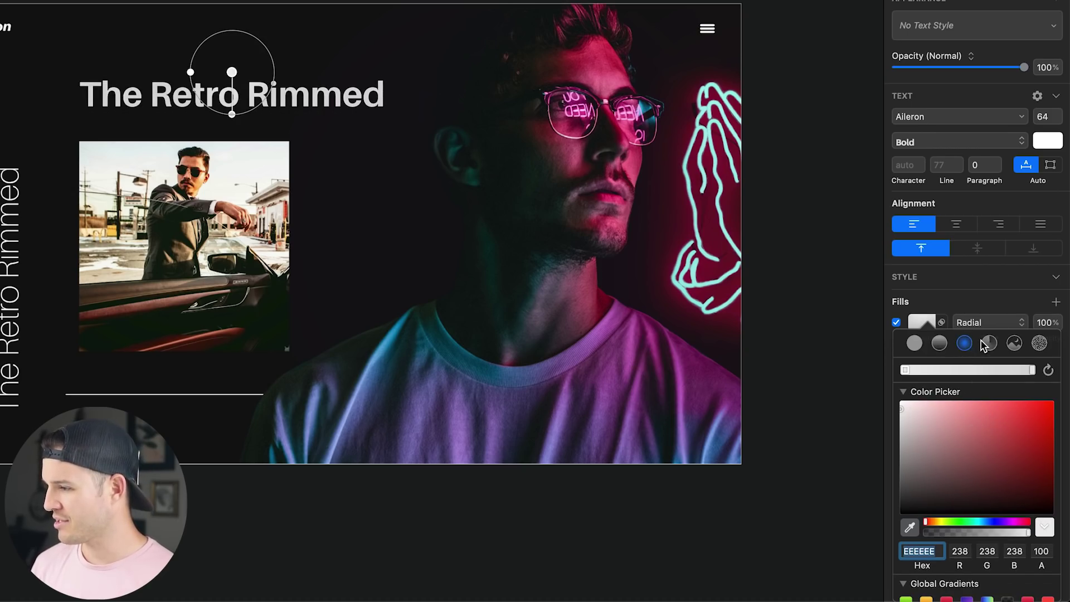
left_click(990, 344)
left_click(1015, 344)
left_click(915, 345)
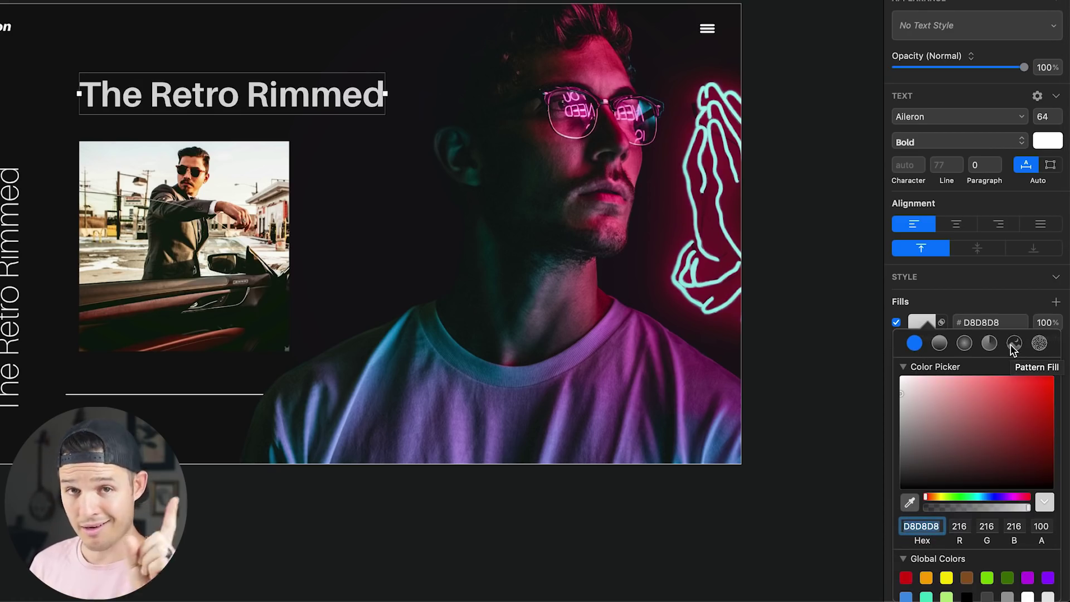
left_click(922, 323)
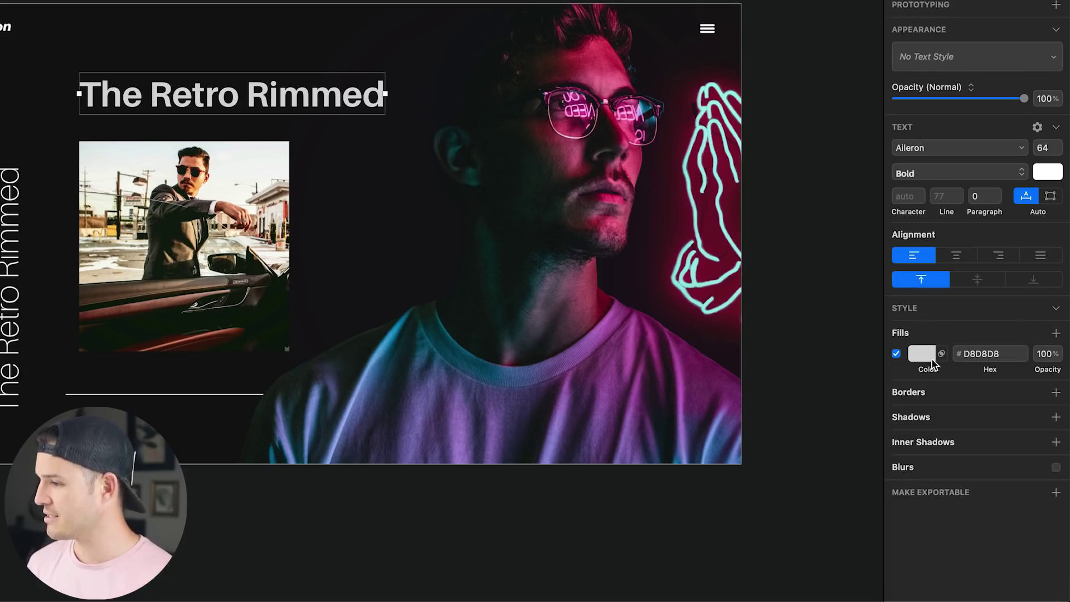
scroll(371, 234, "right", 2)
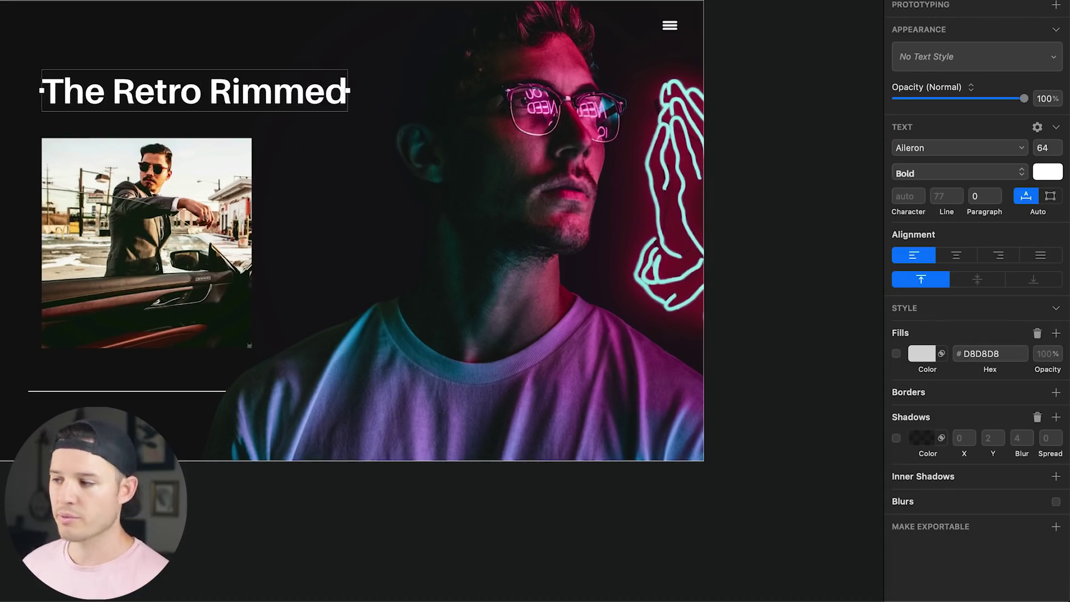